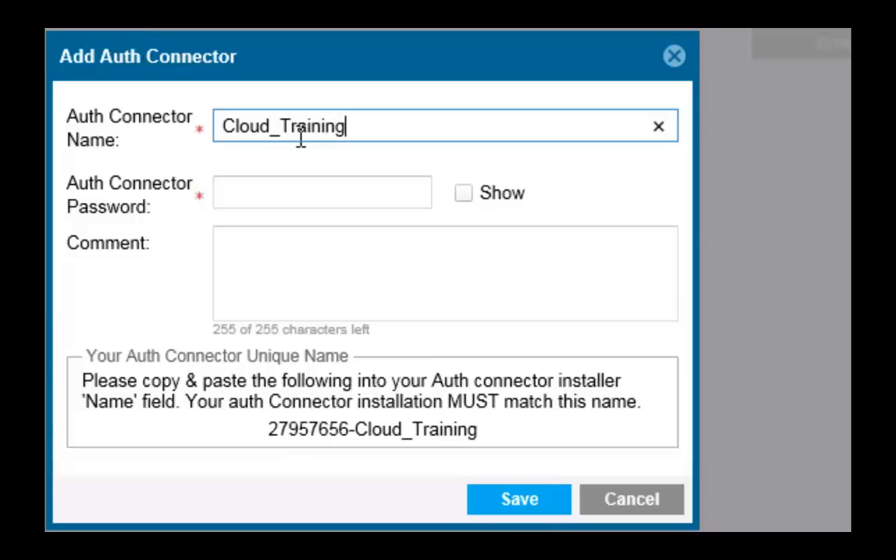
# Enter the connector password and the comment 'Primary Auth Connector SAML'
pyautogui.press('Tab')
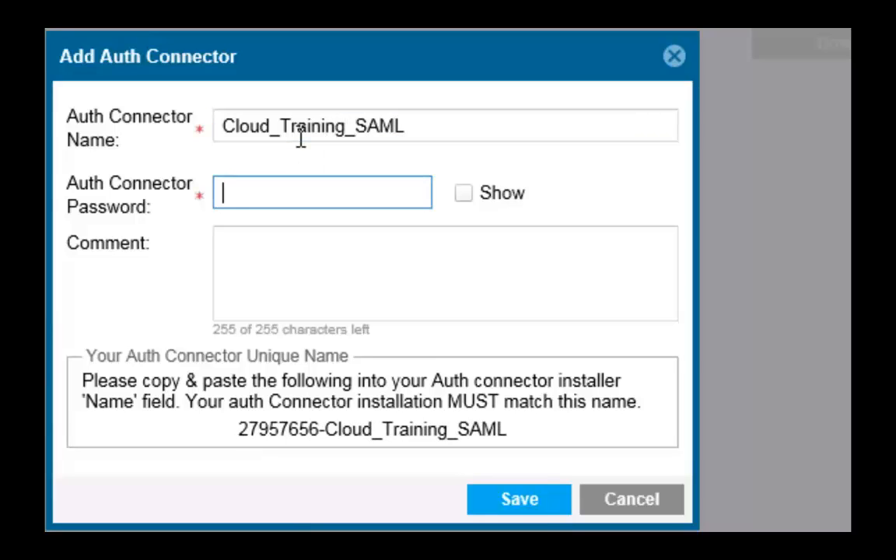
pyautogui.write('******')
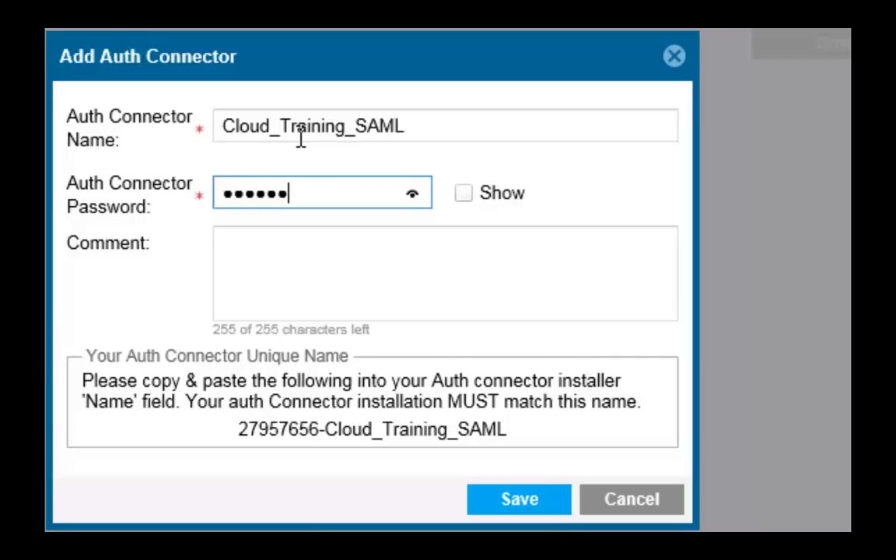
pyautogui.write('****')
pyautogui.click(269, 253)
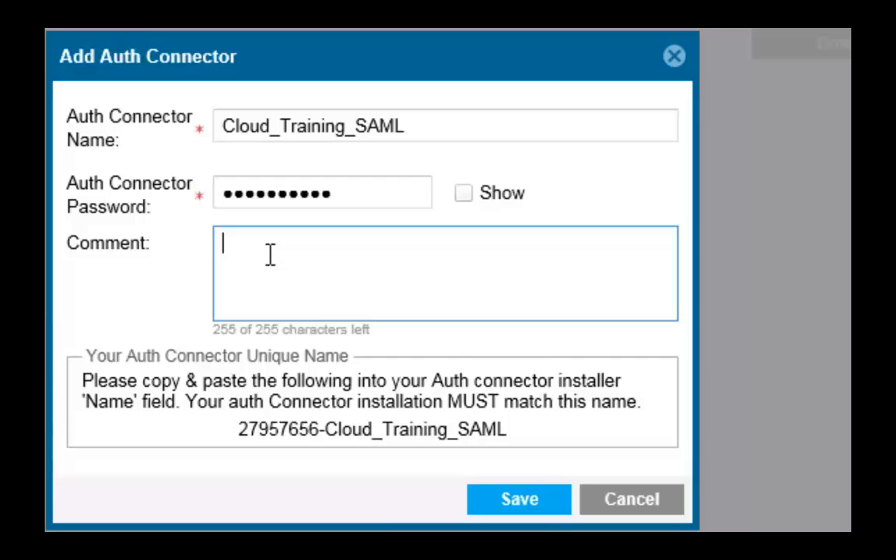
pyautogui.write('Primary Auth Connec')
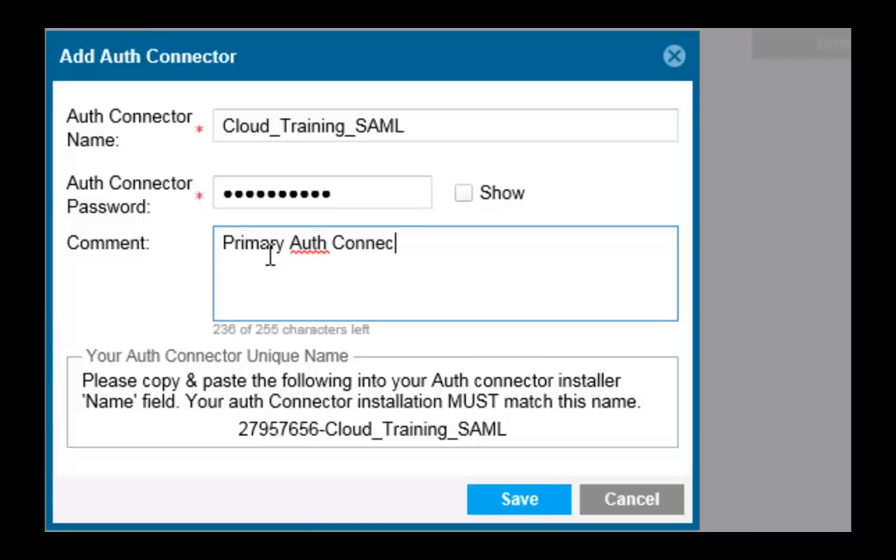
pyautogui.write('tor SAML')
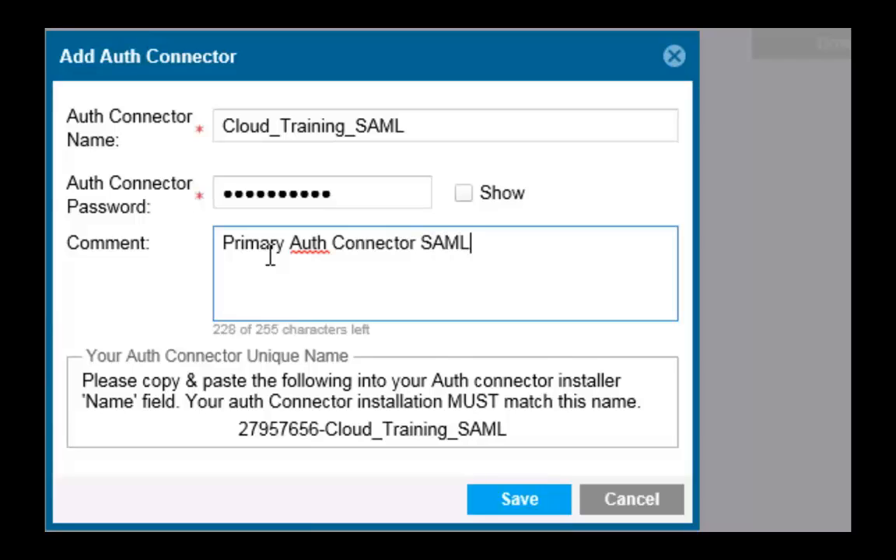
pyautogui.click(245, 443)
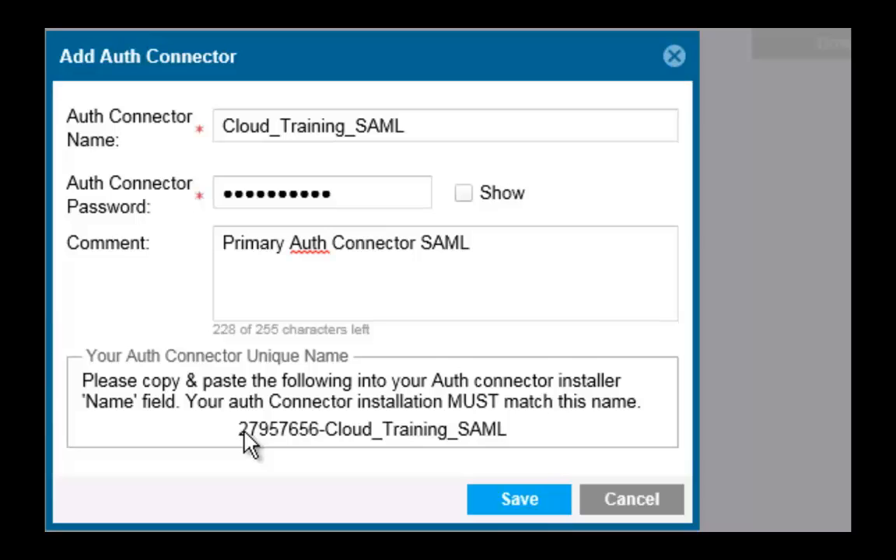
# Copy the connector's generated unique name to the clipboard
pyautogui.moveTo(240, 428); pyautogui.dragTo(320, 449)
pyautogui.click(340, 455)
pyautogui.moveTo(239, 430); pyautogui.dragTo(568, 428)
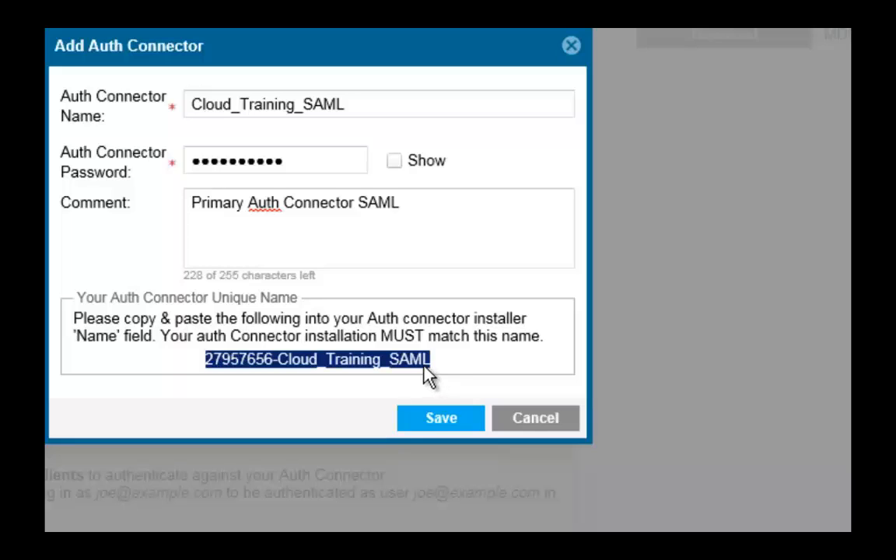
pyautogui.rightClick(425, 364)
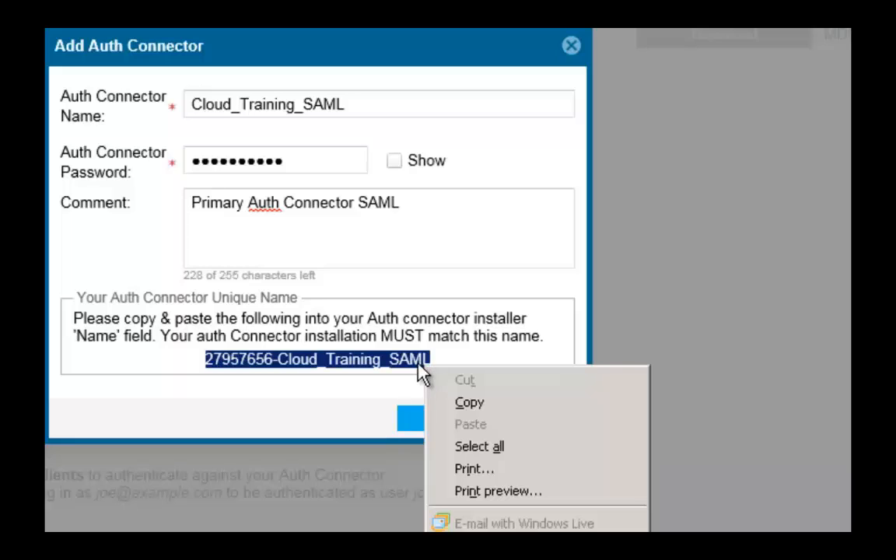
pyautogui.click(457, 405)
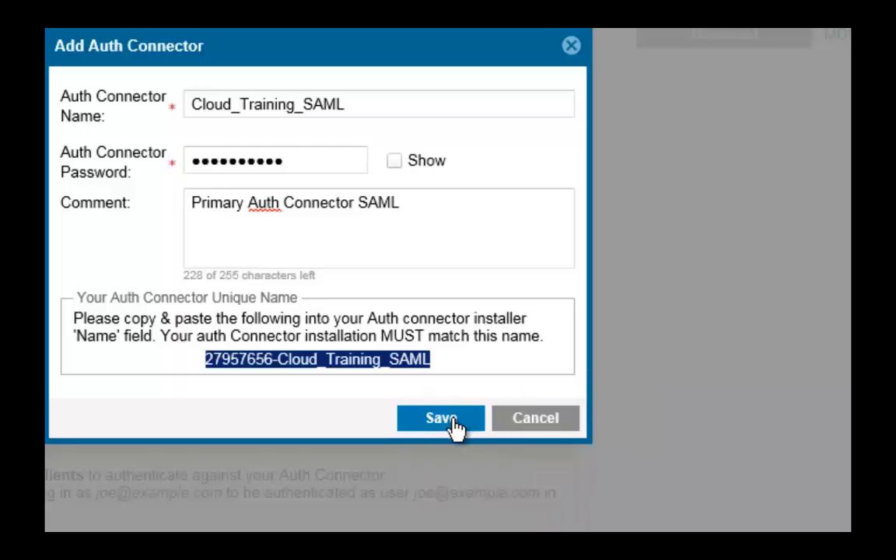
# Save Cloud_Training_SAML and download the Windows installer AuthConnectorInstaller-2.5.3300.575920 (5).exe
pyautogui.click(441, 419)
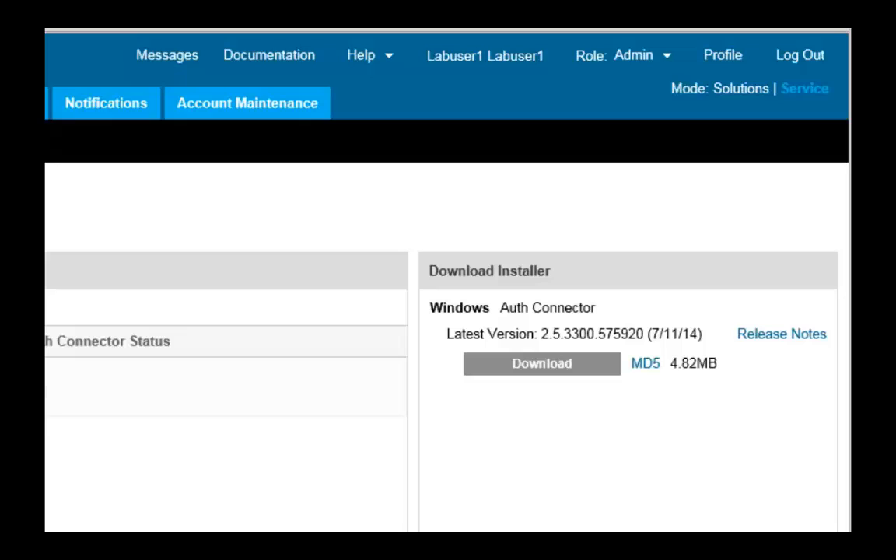
pyautogui.moveTo(46, 390)
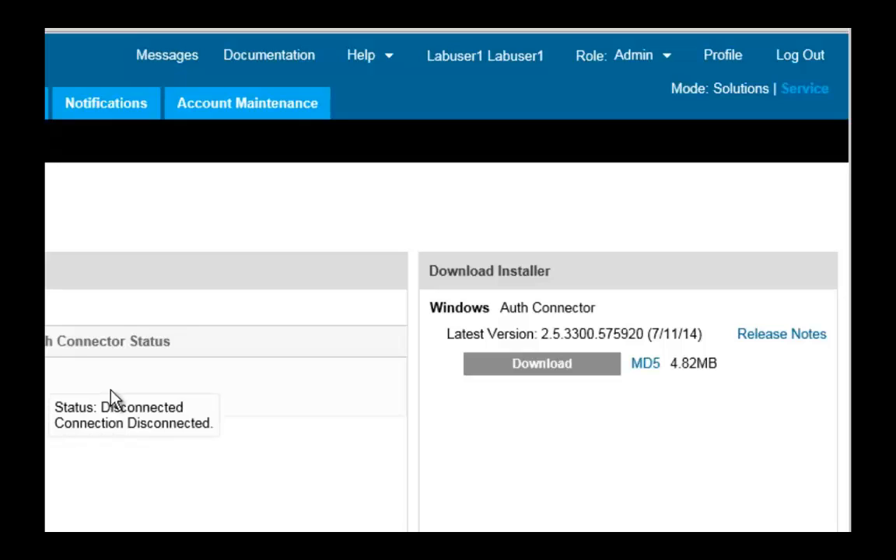
pyautogui.click(490, 365)
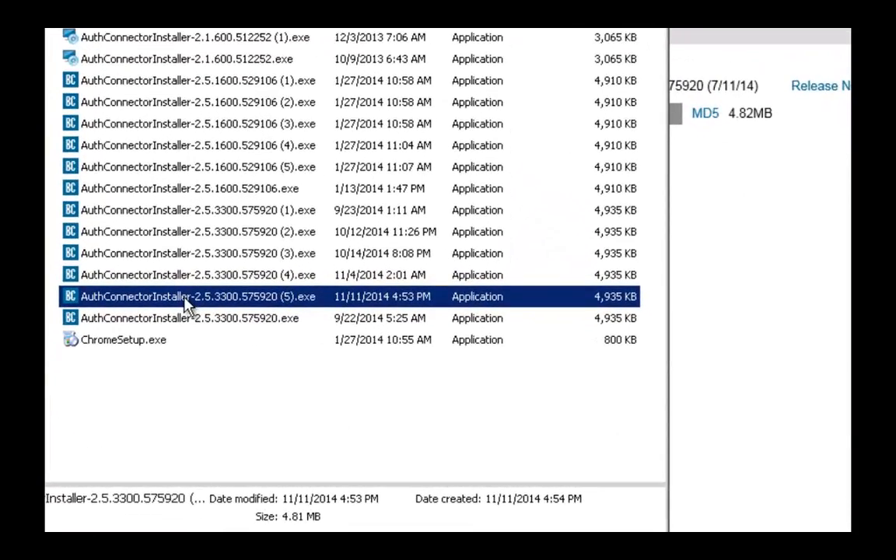
# Run AuthConnectorInstaller-2.5.3300.575920 (5).exe from Downloads as administrator
pyautogui.rightClick(186, 304)
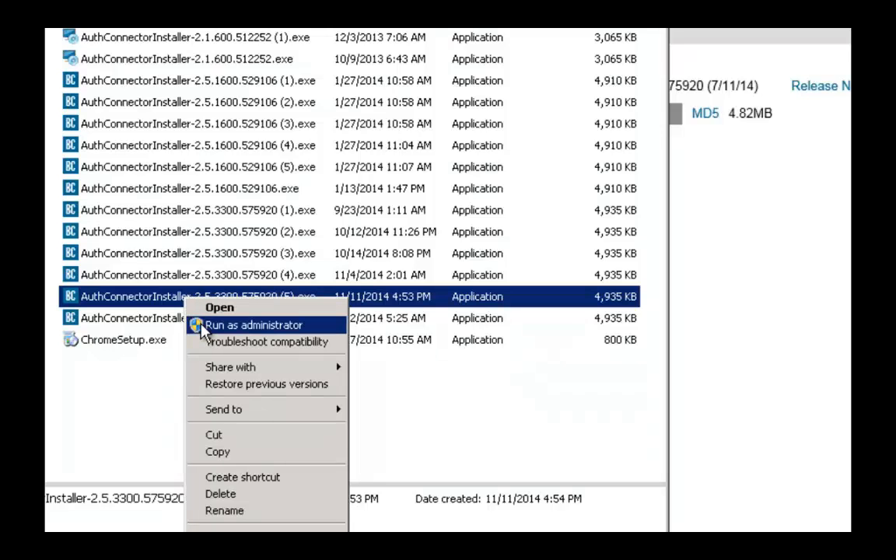
pyautogui.click(201, 327)
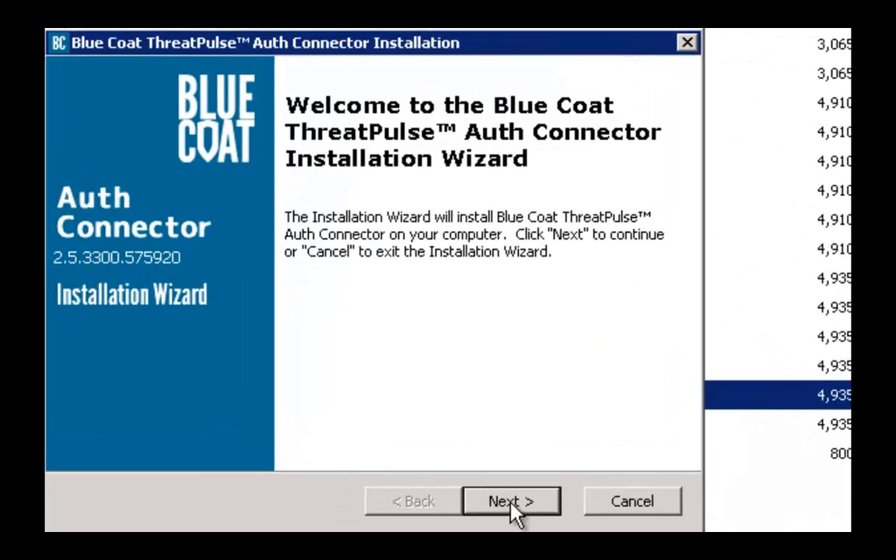
# Keep the default install folder and use BC\Administrator with its password as the service account
pyautogui.click(510, 504)
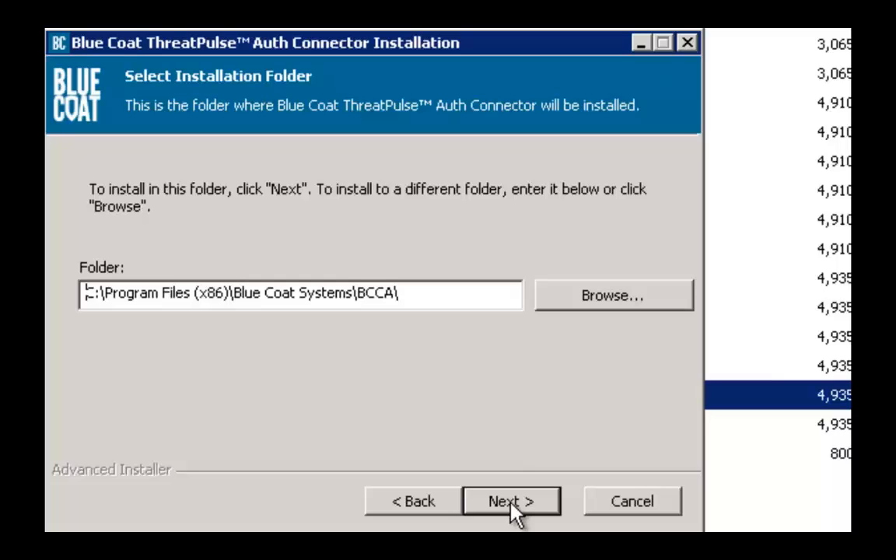
pyautogui.click(512, 504)
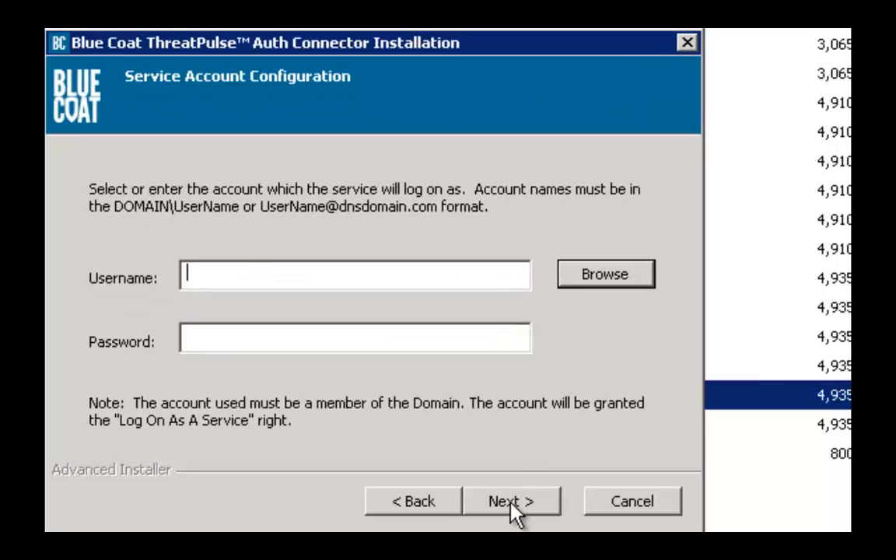
pyautogui.write('BC\\')
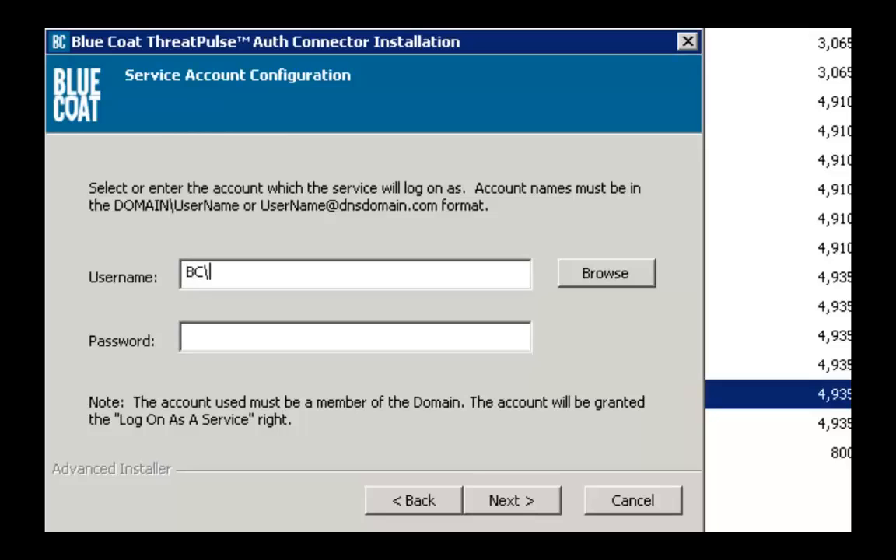
pyautogui.write('Administra')
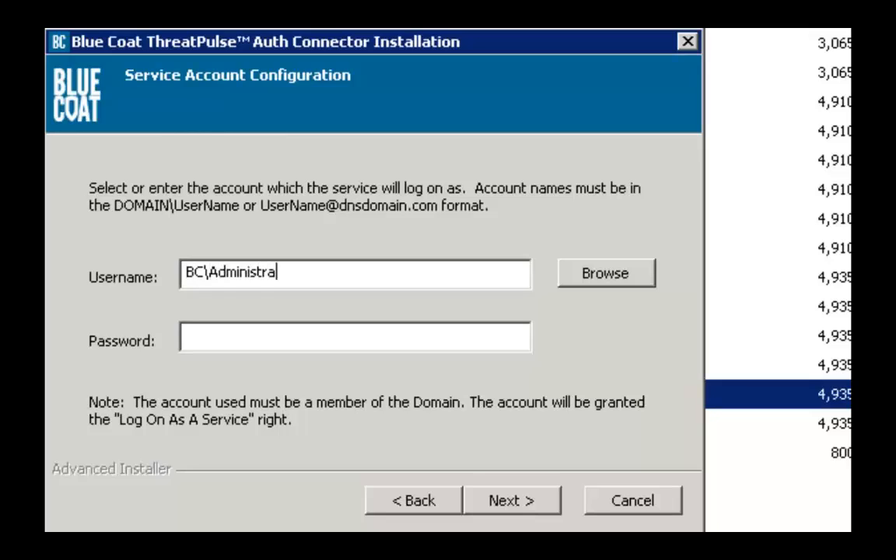
pyautogui.write('tor')
pyautogui.press('Tab')
pyautogui.press('Tab')
pyautogui.write('•')
pyautogui.press('BackSpace')
pyautogui.write('•••••')
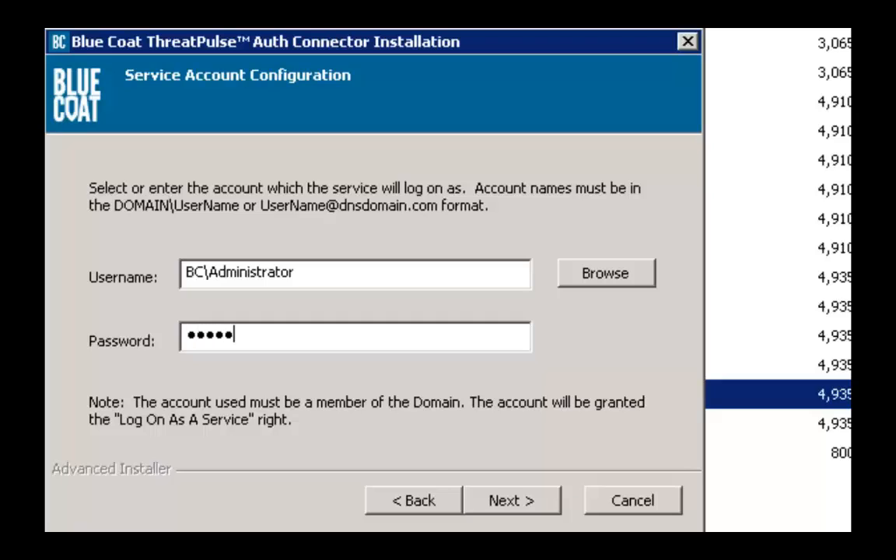
pyautogui.write('•••••')
pyautogui.click(528, 504)
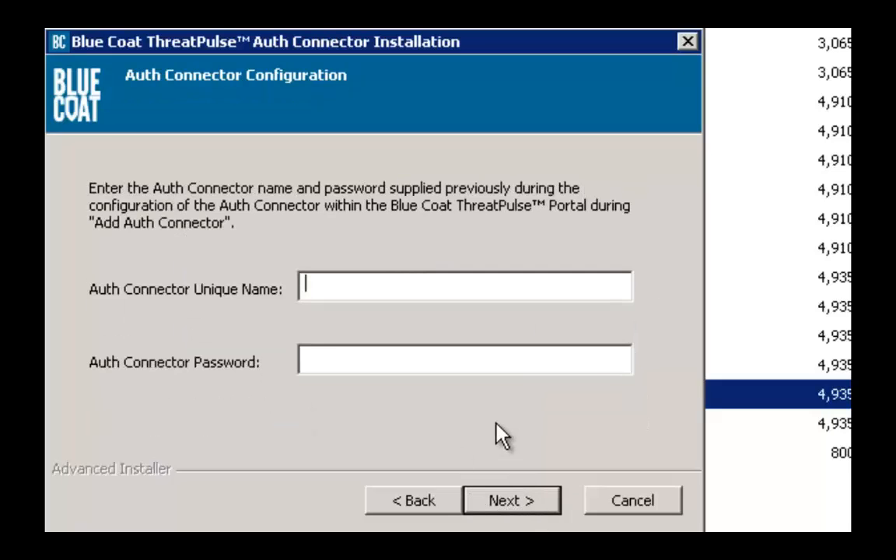
# Paste unique name 27957656-Cloud_Training_SAML, enter its password, and choose Yes for SAML IdP
pyautogui.rightClick(324, 285)
pyautogui.click(365, 379)
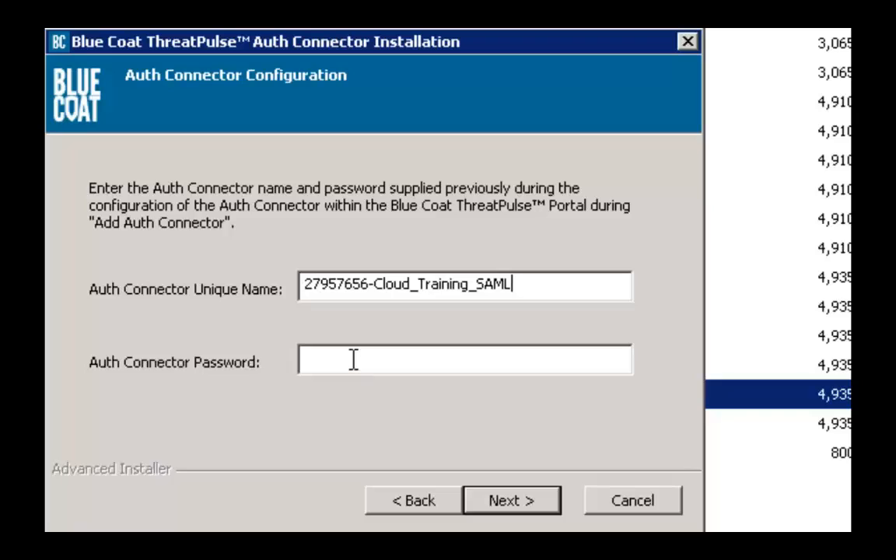
pyautogui.click(353, 359)
pyautogui.write('••••••••••')
pyautogui.click(492, 502)
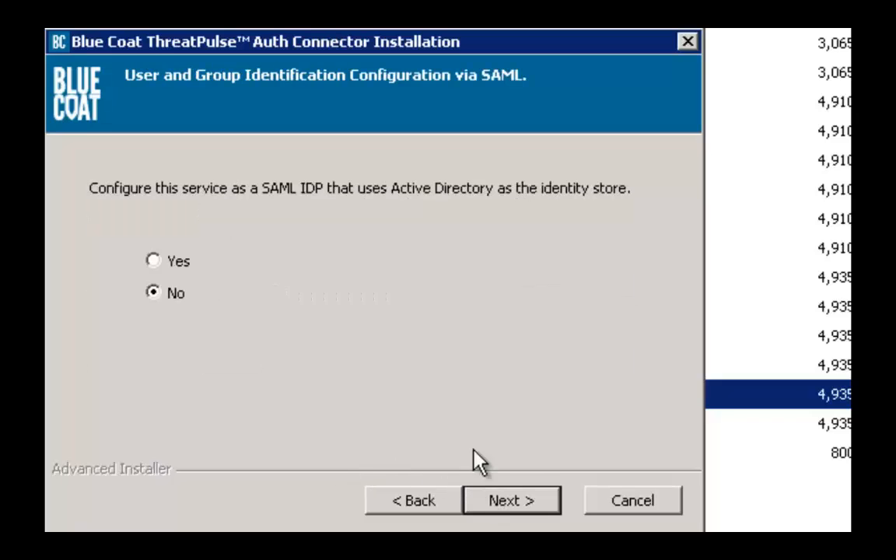
pyautogui.click(154, 260)
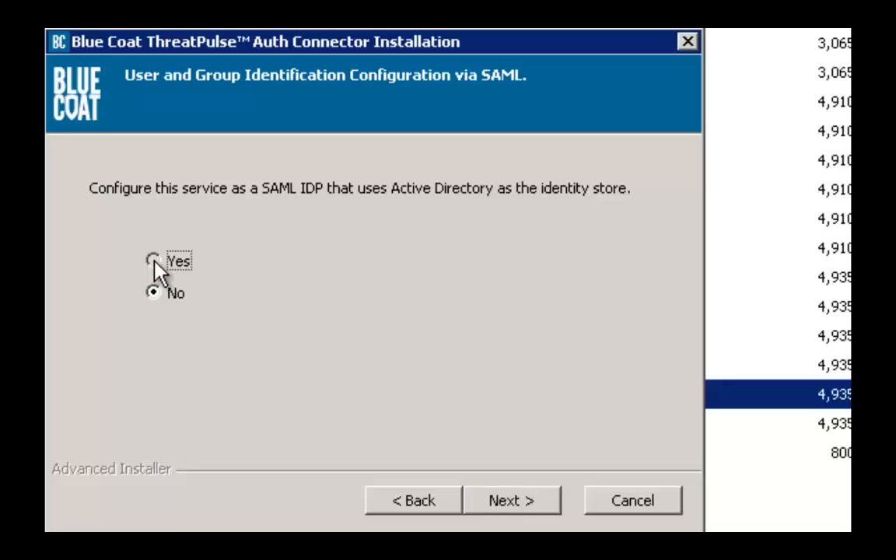
# Have the installer open firewall port 80 and create a self-signed certificate
pyautogui.click(510, 501)
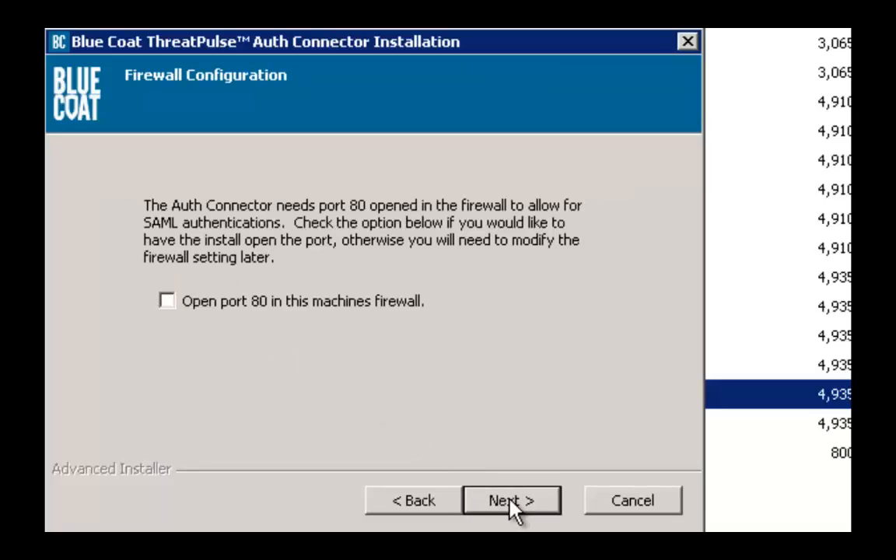
pyautogui.click(168, 303)
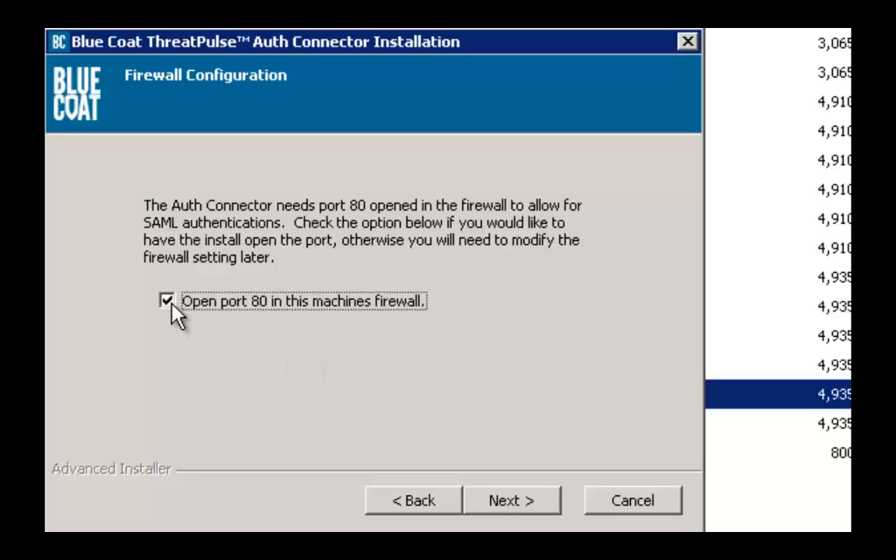
pyautogui.click(516, 504)
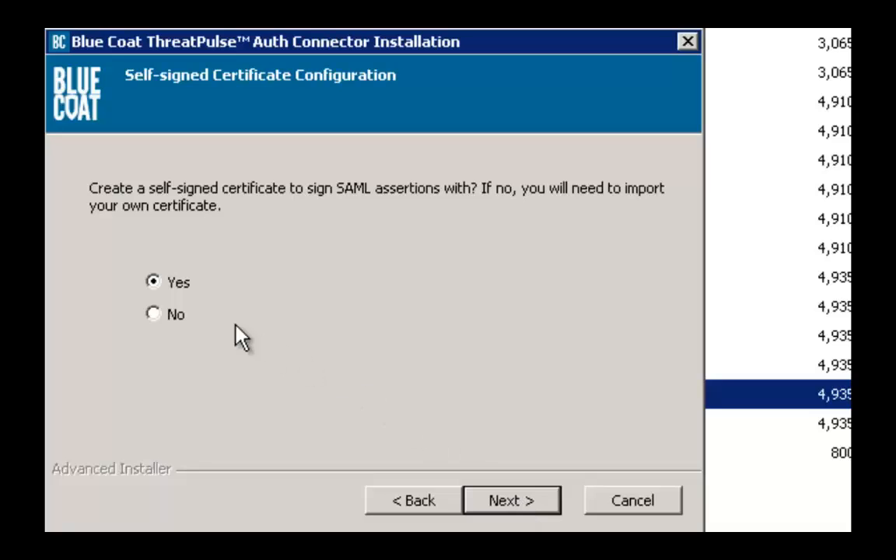
pyautogui.click(519, 503)
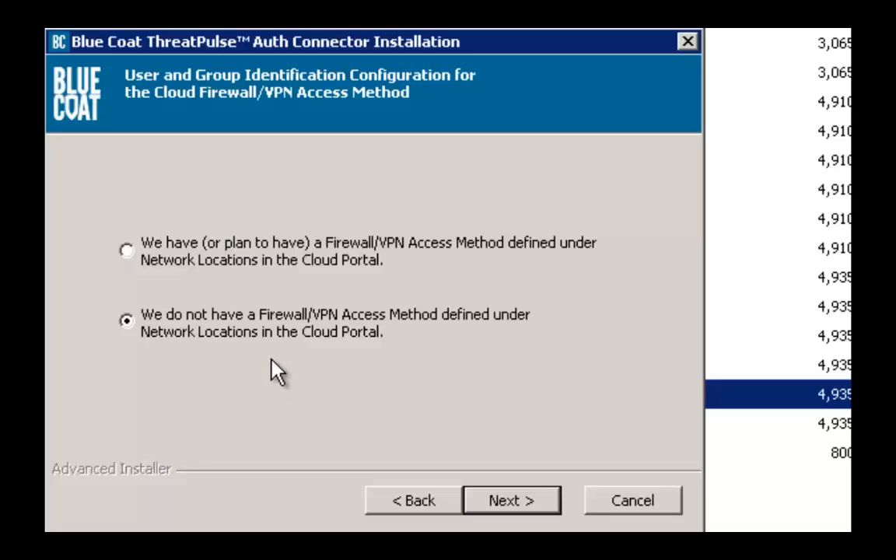
# Skip Firewall/VPN access, install, finish the wizard, and minimize the Downloads window
pyautogui.click(519, 502)
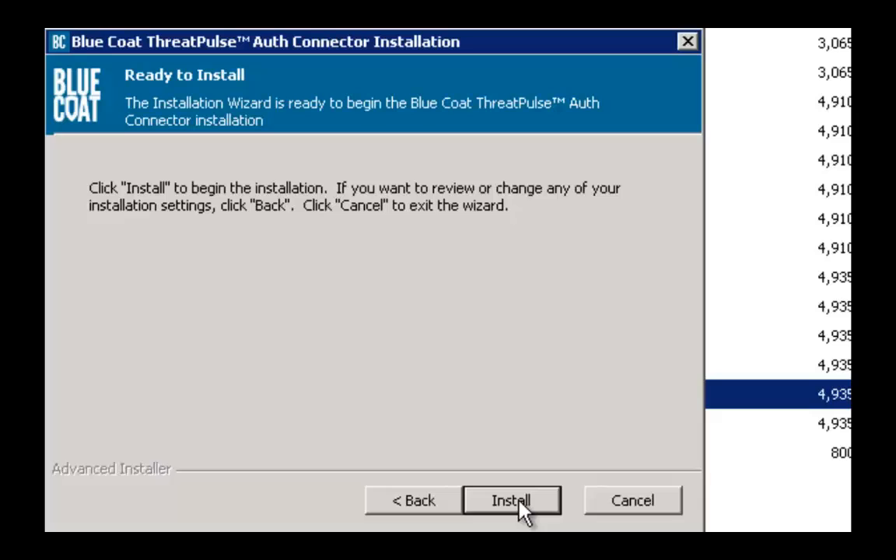
pyautogui.click(518, 502)
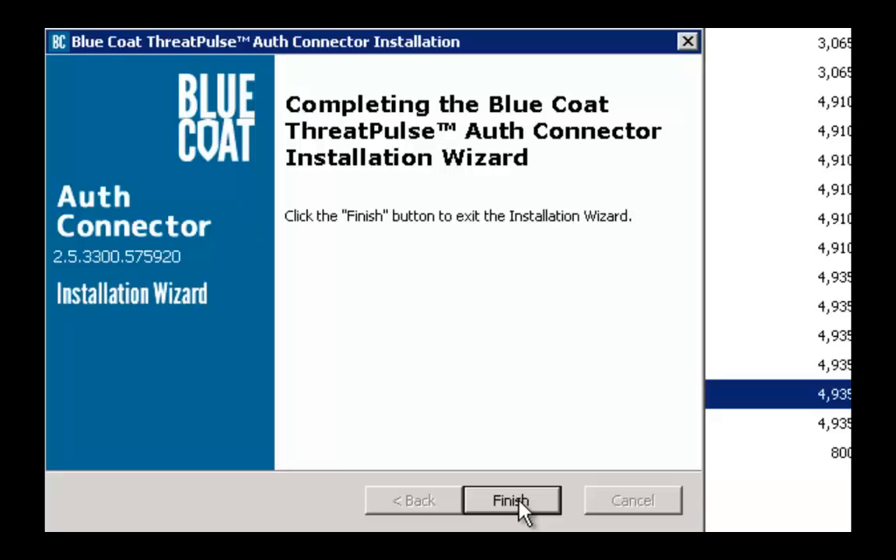
pyautogui.click(520, 504)
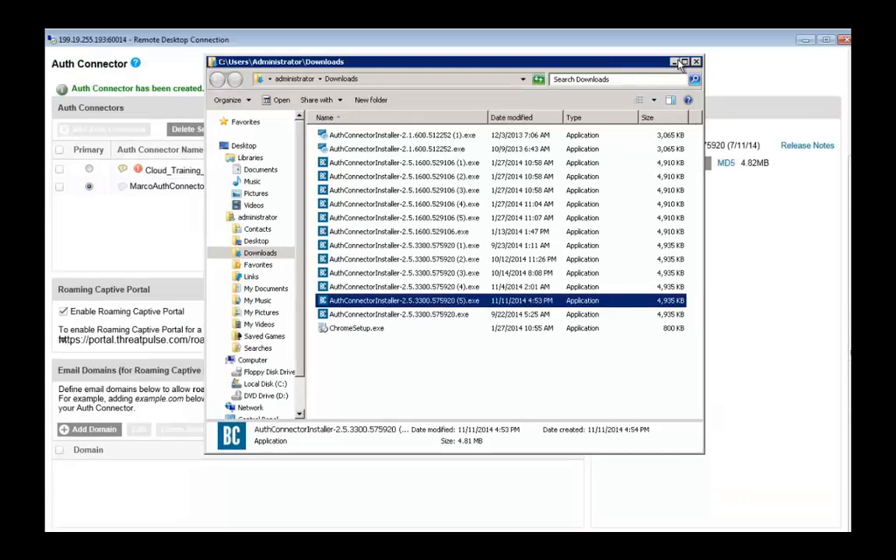
pyautogui.click(674, 62)
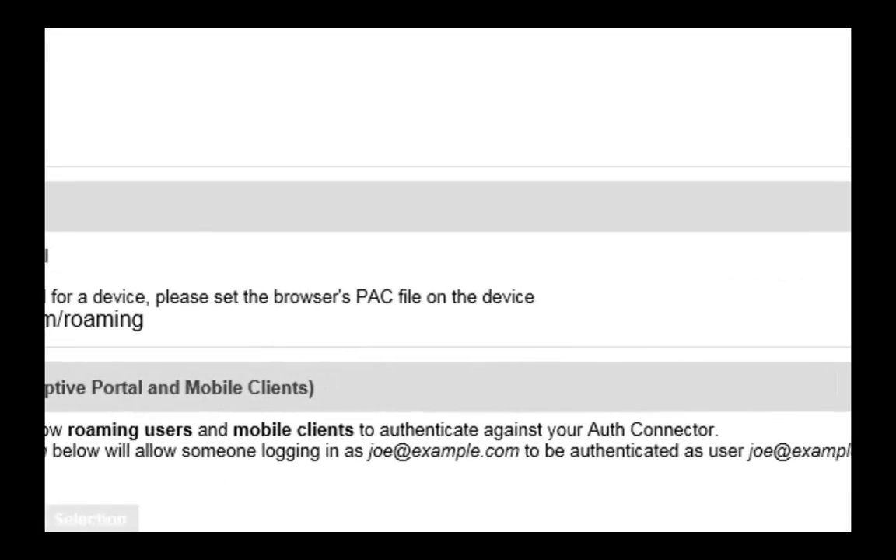
# Add the noemail.com email domain and set Cloud_Training_SAML as the primary connector
pyautogui.click(116, 339)
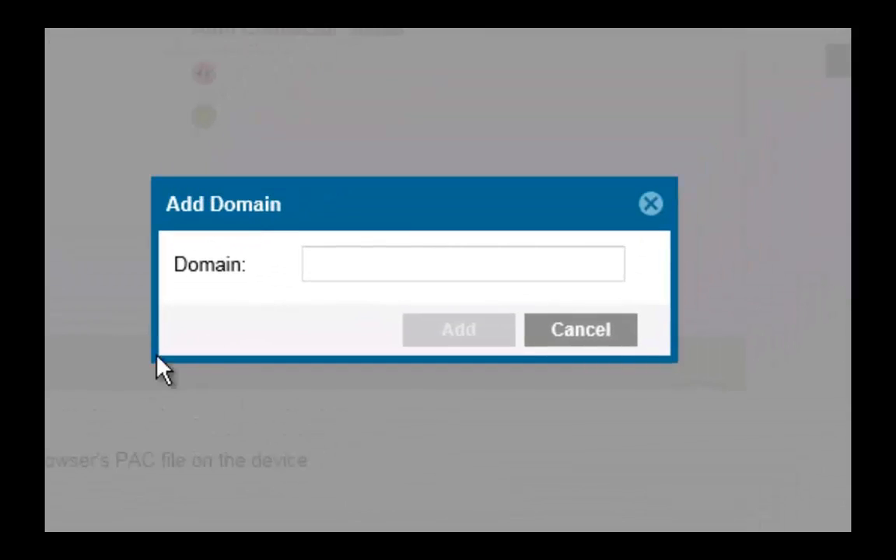
pyautogui.click(352, 265)
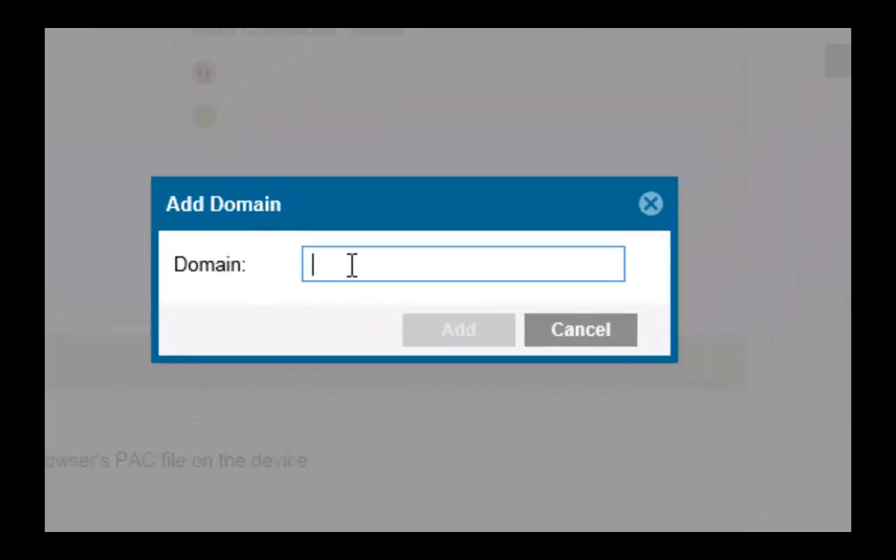
pyautogui.write('noemail.')
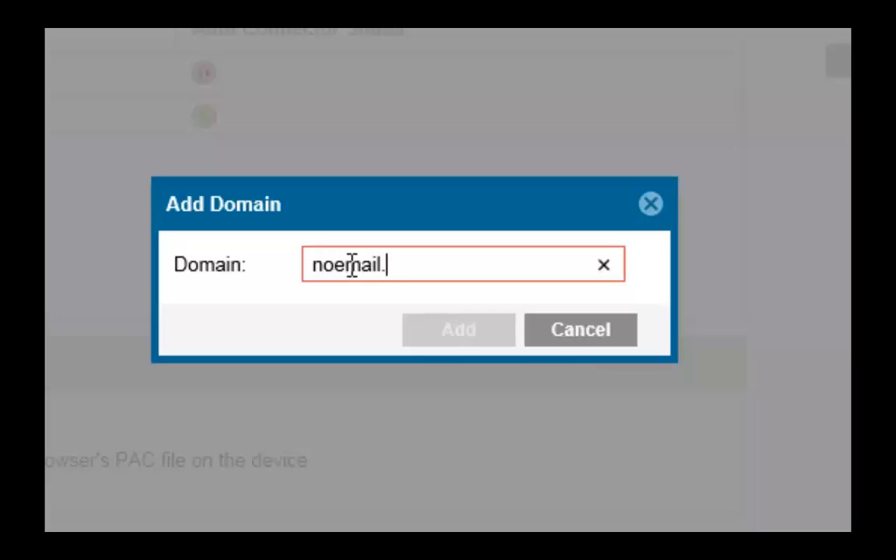
pyautogui.write('com')
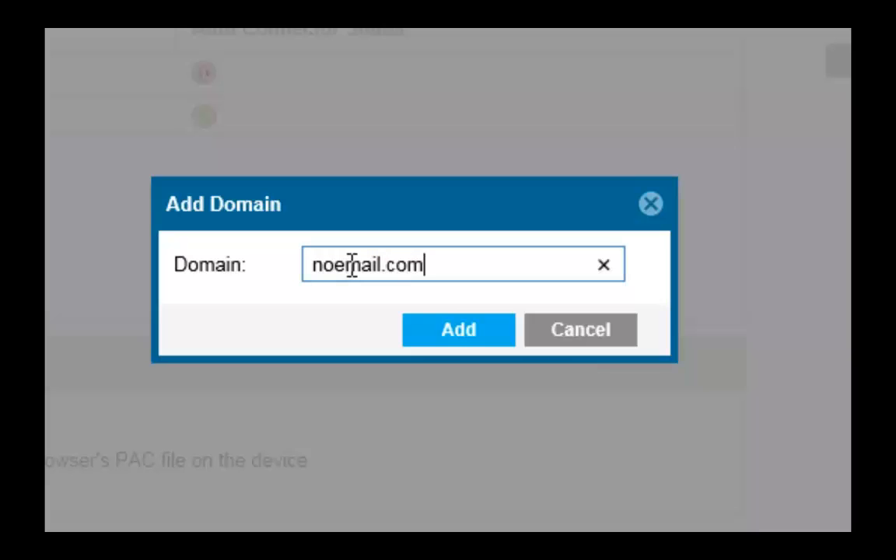
pyautogui.click(465, 339)
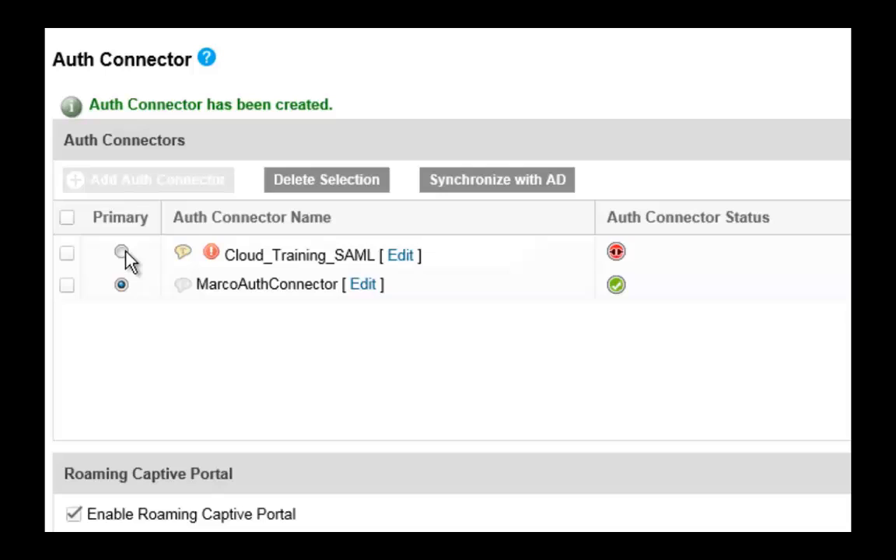
pyautogui.click(125, 253)
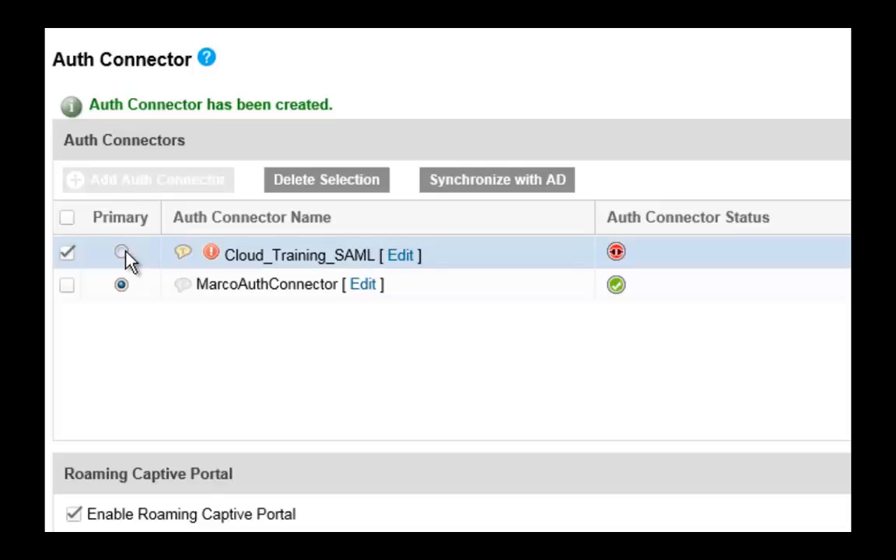
pyautogui.click(123, 254)
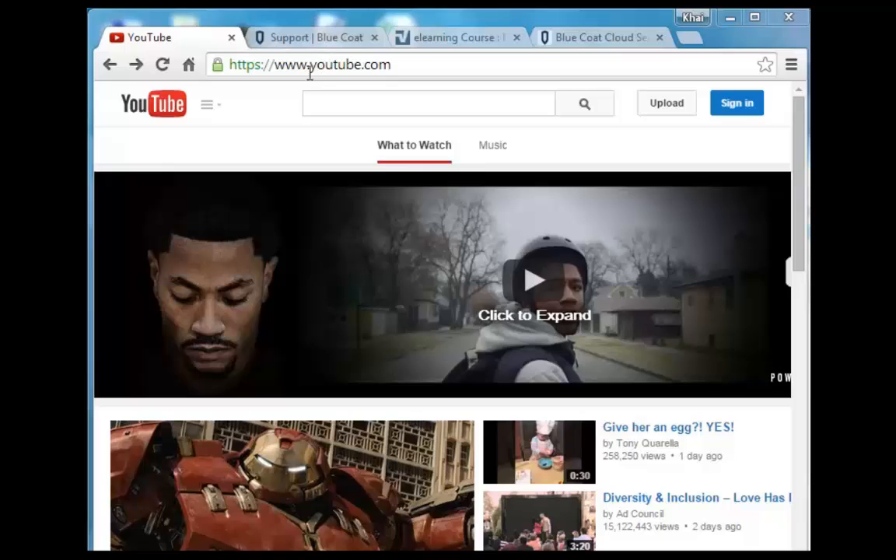
# Search Browse channels for 'Blue Coat' and open the Blue Coat channel page
pyautogui.click(210, 106)
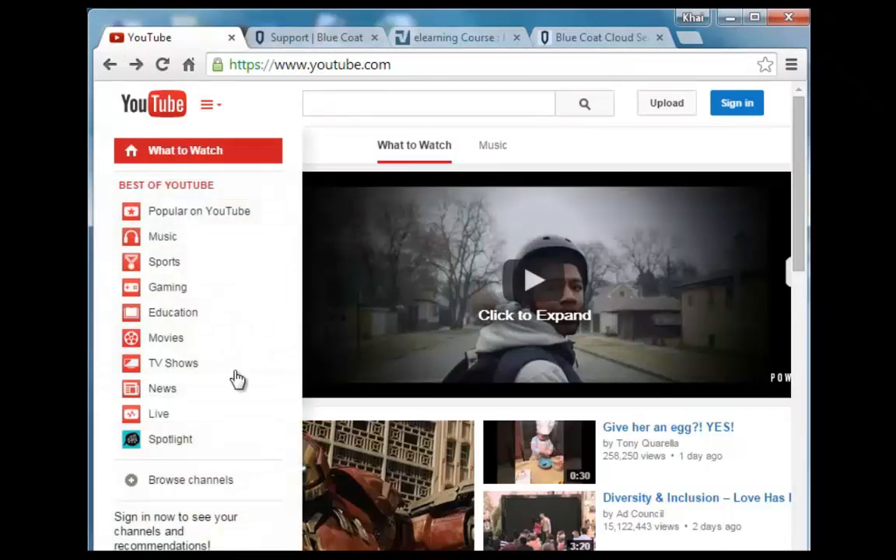
pyautogui.click(227, 484)
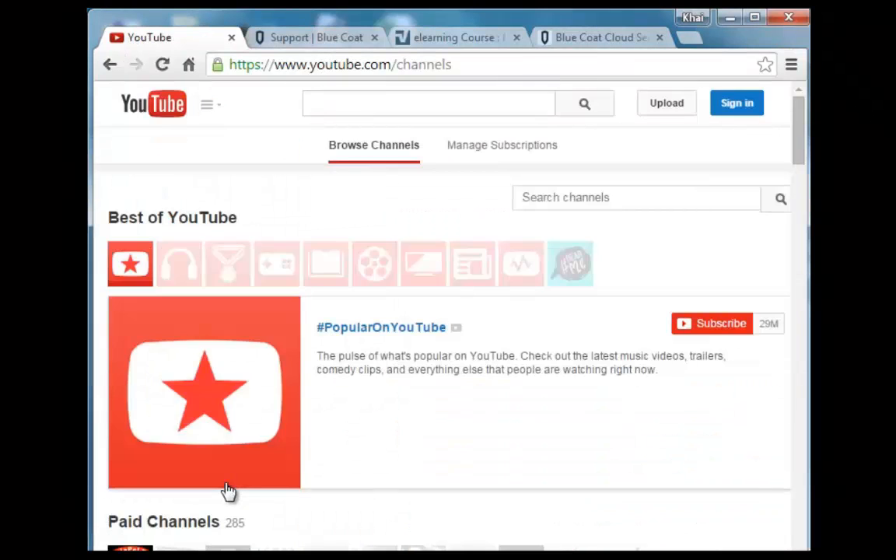
pyautogui.click(596, 195)
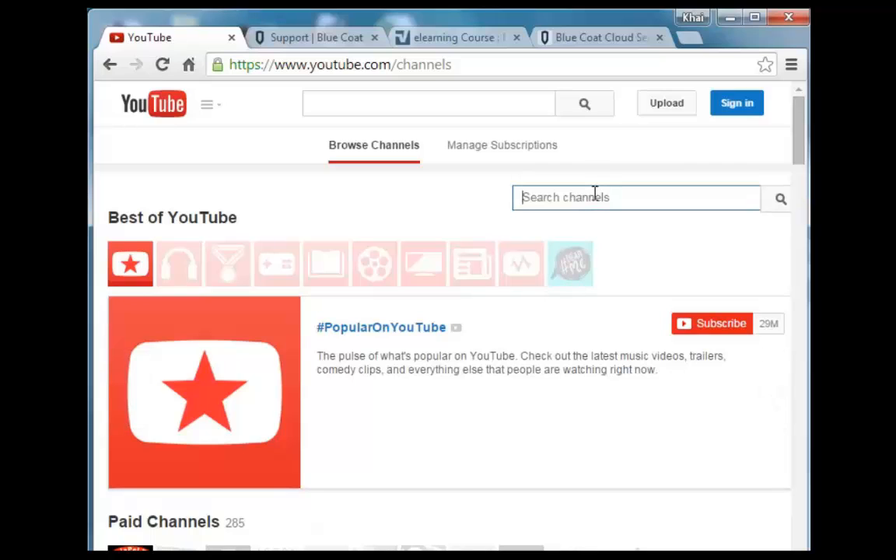
pyautogui.write('Blue Coat')
pyautogui.press('Return')
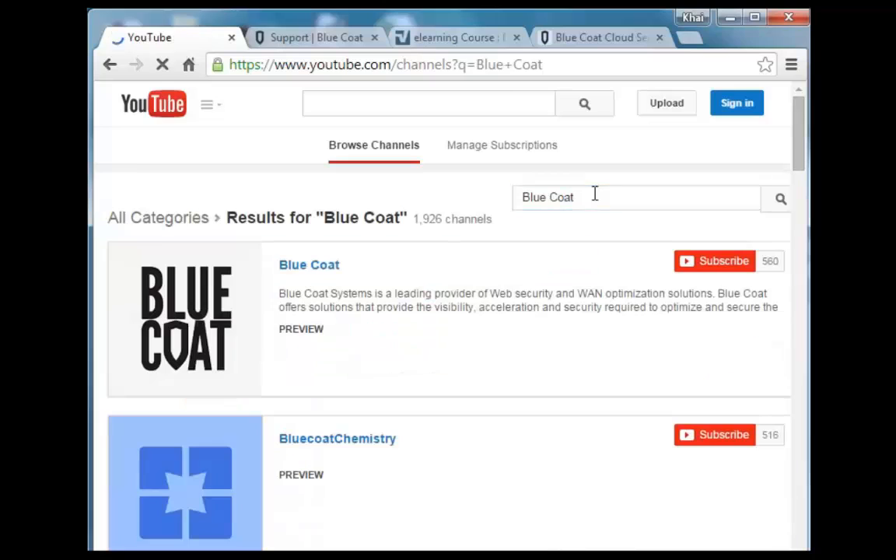
pyautogui.click(293, 269)
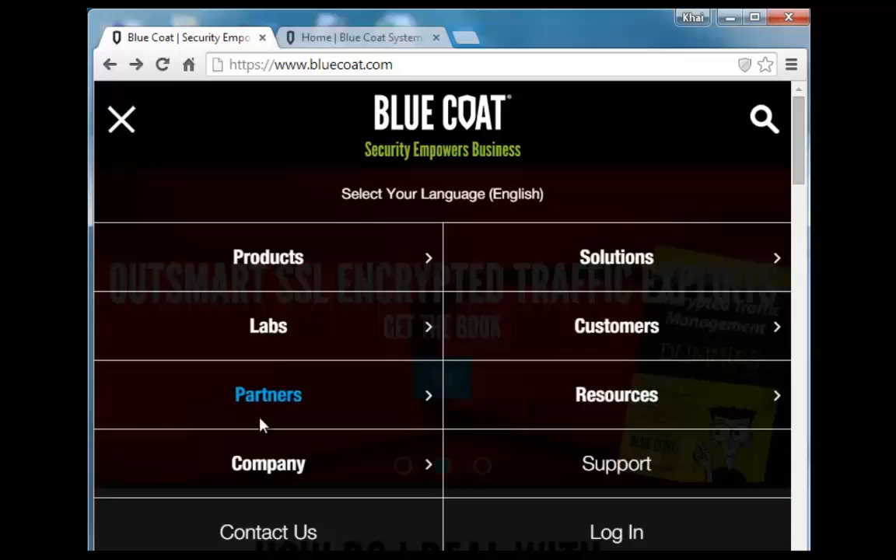
# Go from bluecoat.com Support to BlueTouch Online's Customer Technical Training page
pyautogui.click(562, 473)
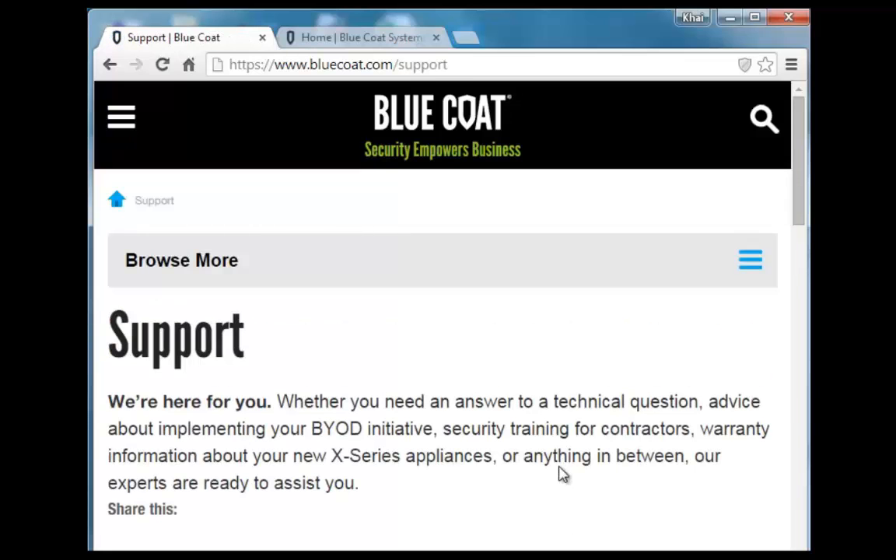
pyautogui.moveTo(798, 207); pyautogui.dragTo(797, 330)
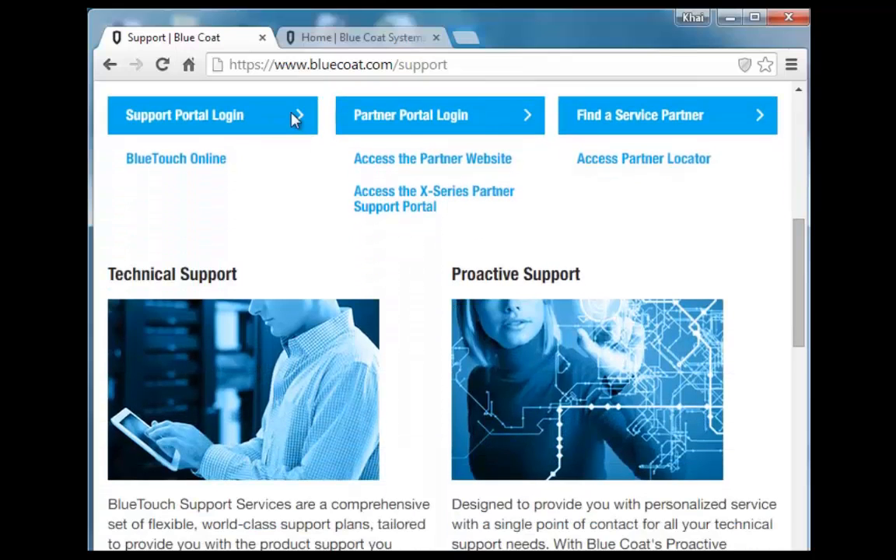
pyautogui.click(170, 163)
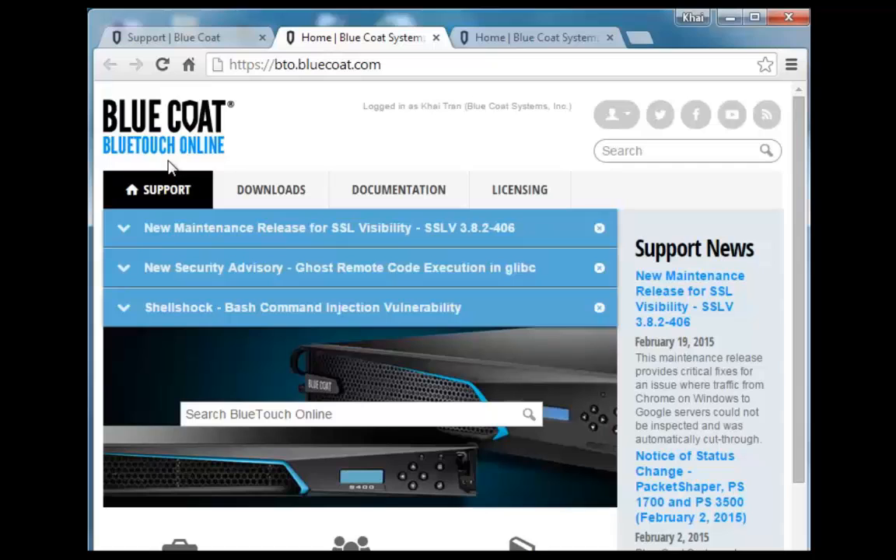
pyautogui.moveTo(795, 180); pyautogui.dragTo(790, 441)
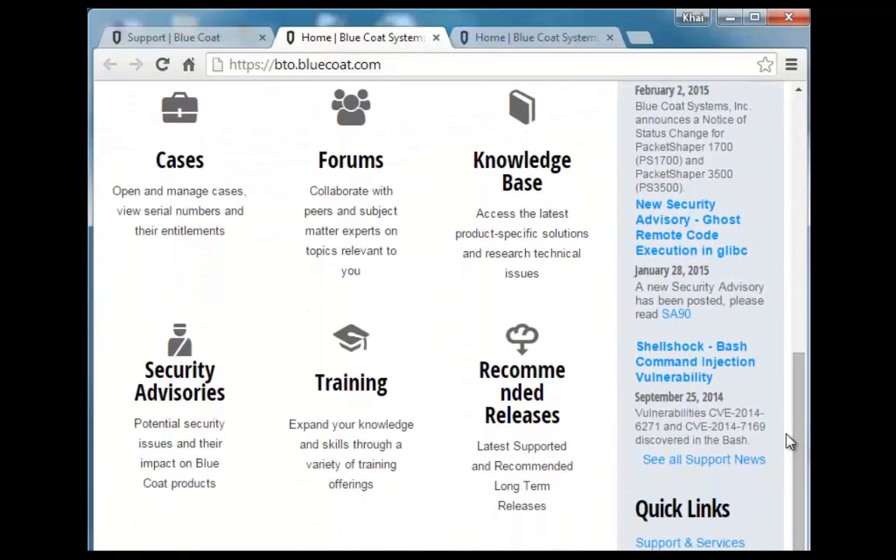
pyautogui.click(361, 393)
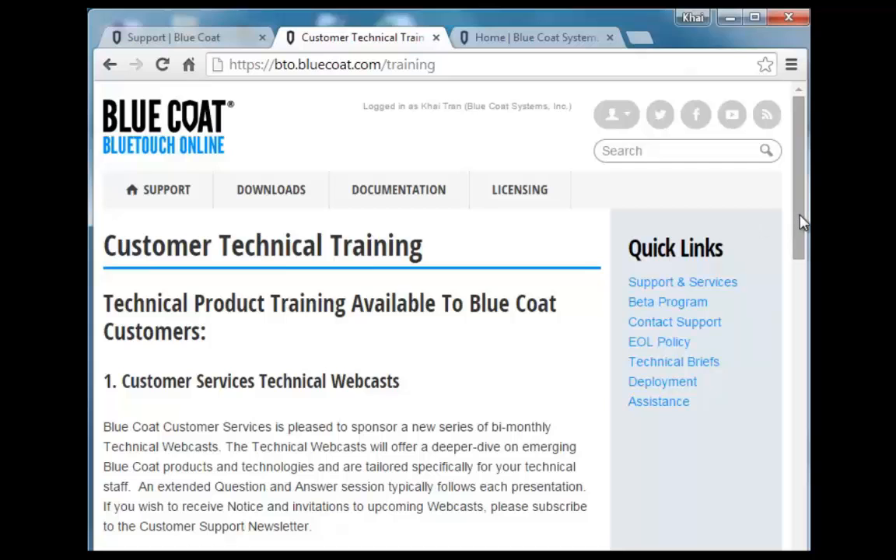
pyautogui.moveTo(800, 220); pyautogui.dragTo(799, 408)
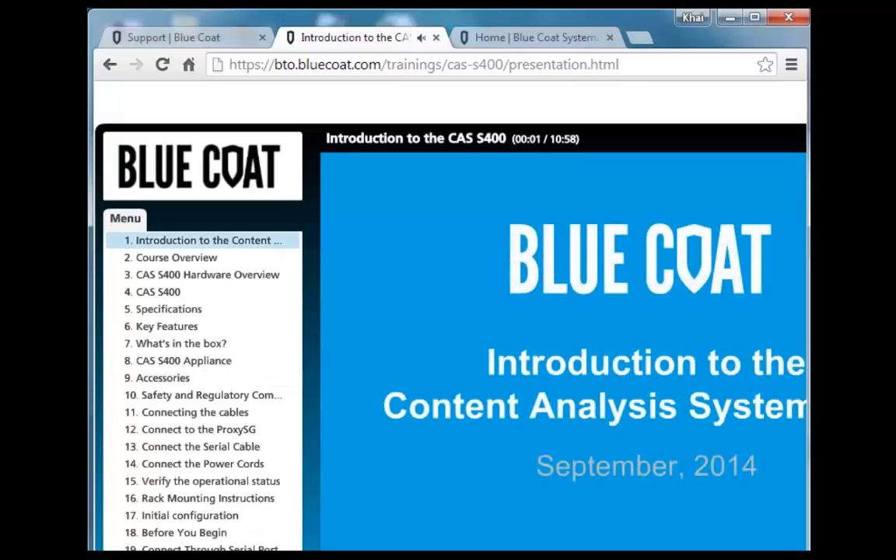
# Open Forums > Training Videos and launch the MDS Service Essentials e-learning course
pyautogui.click(506, 39)
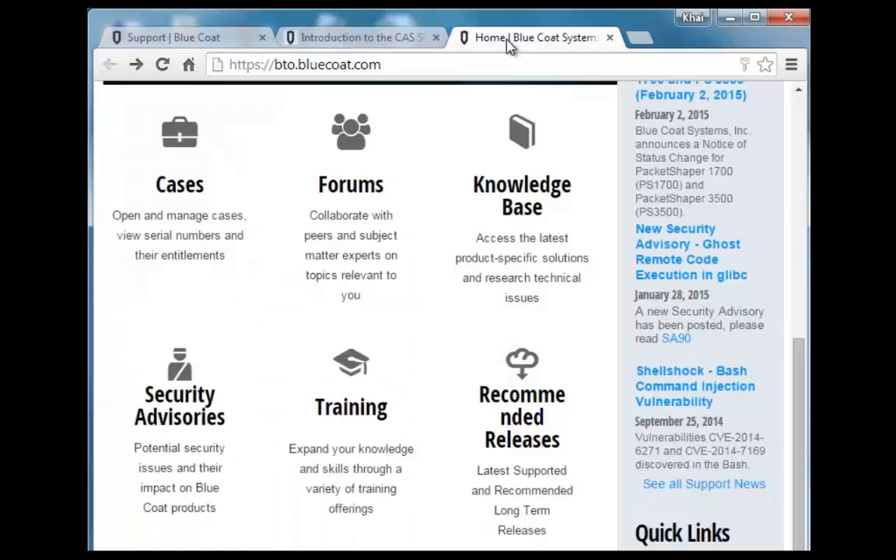
pyautogui.click(362, 182)
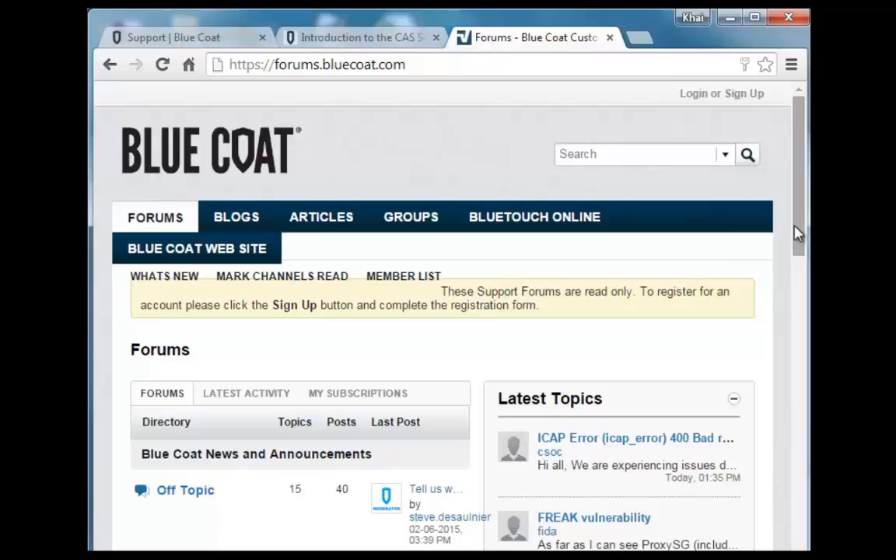
pyautogui.moveTo(795, 234); pyautogui.dragTo(794, 323)
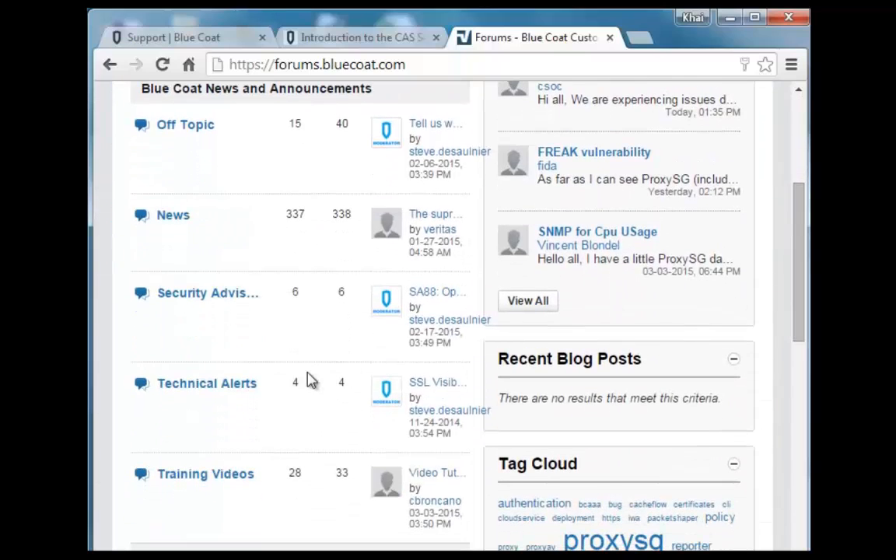
pyautogui.click(193, 478)
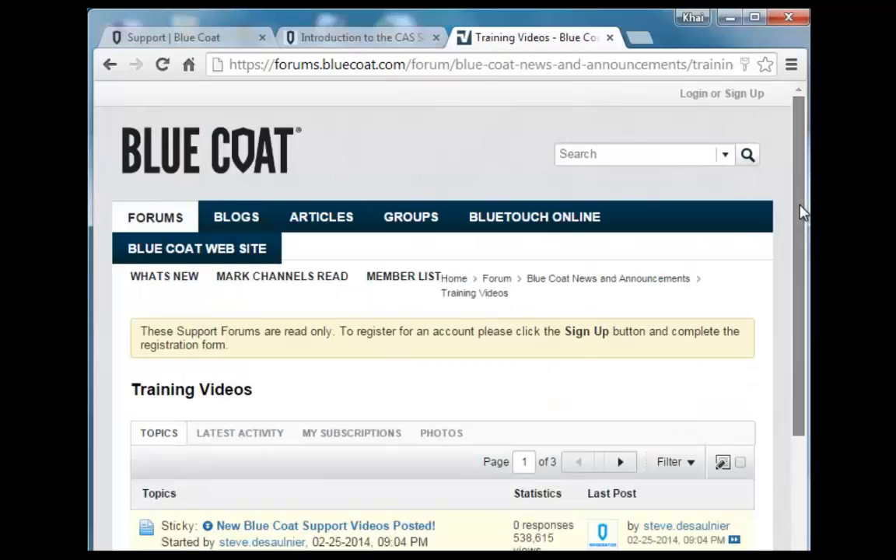
pyautogui.moveTo(802, 210); pyautogui.dragTo(801, 500)
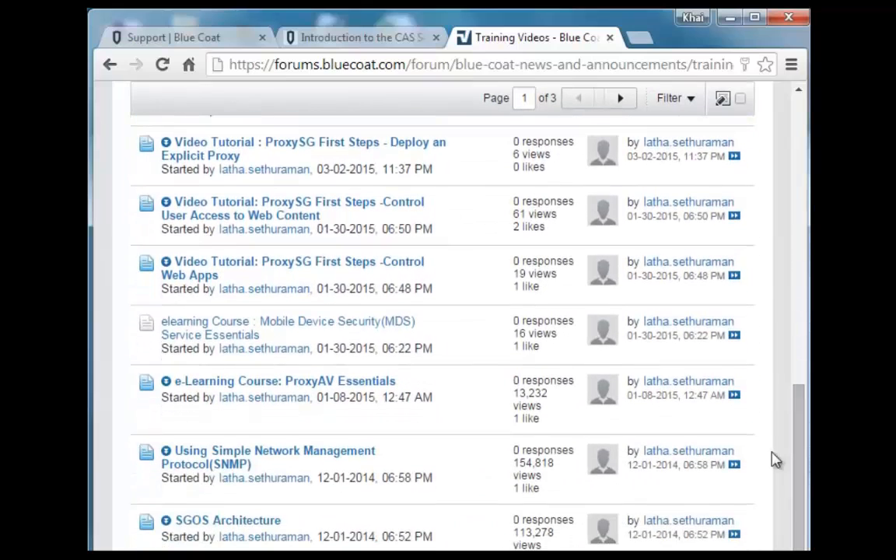
pyautogui.click(329, 326)
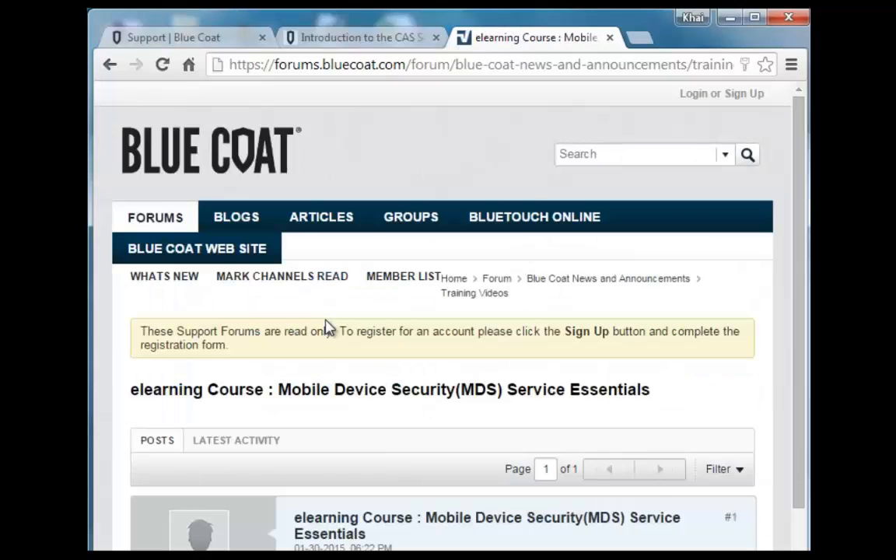
pyautogui.moveTo(801, 243); pyautogui.dragTo(796, 492)
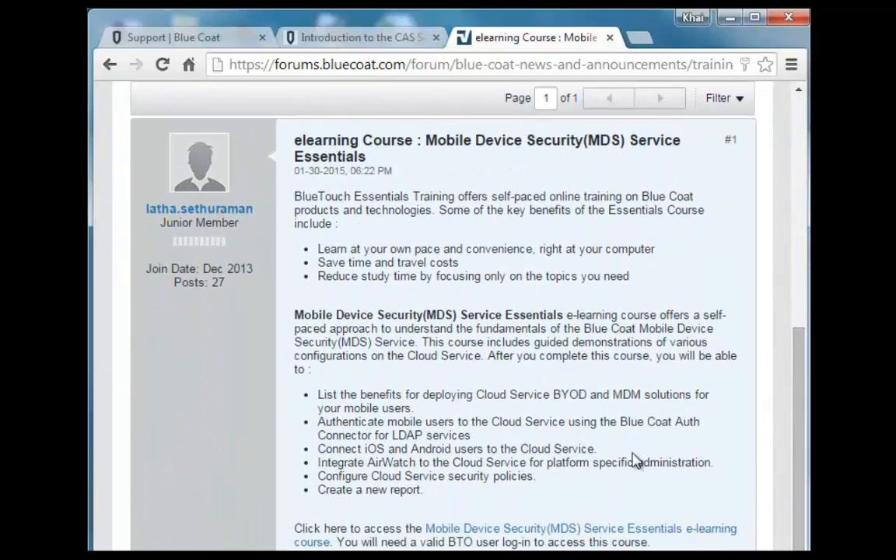
pyautogui.click(499, 529)
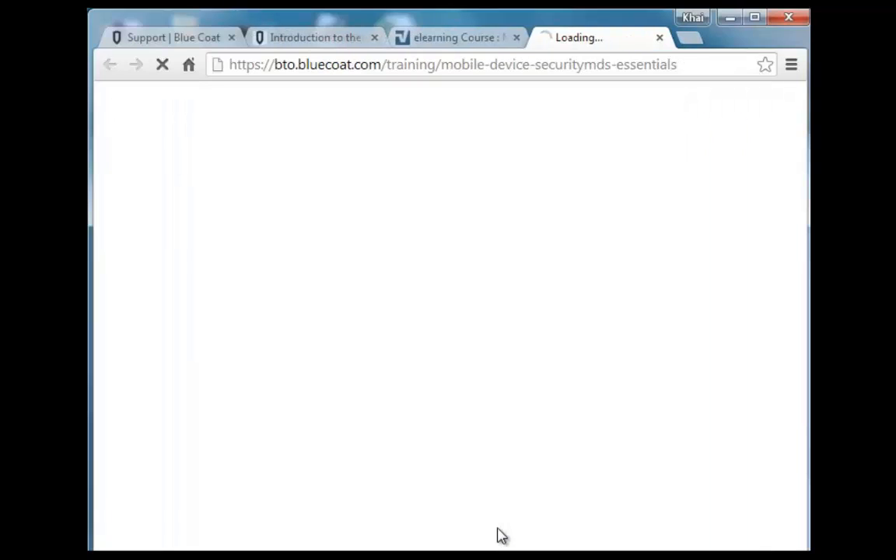